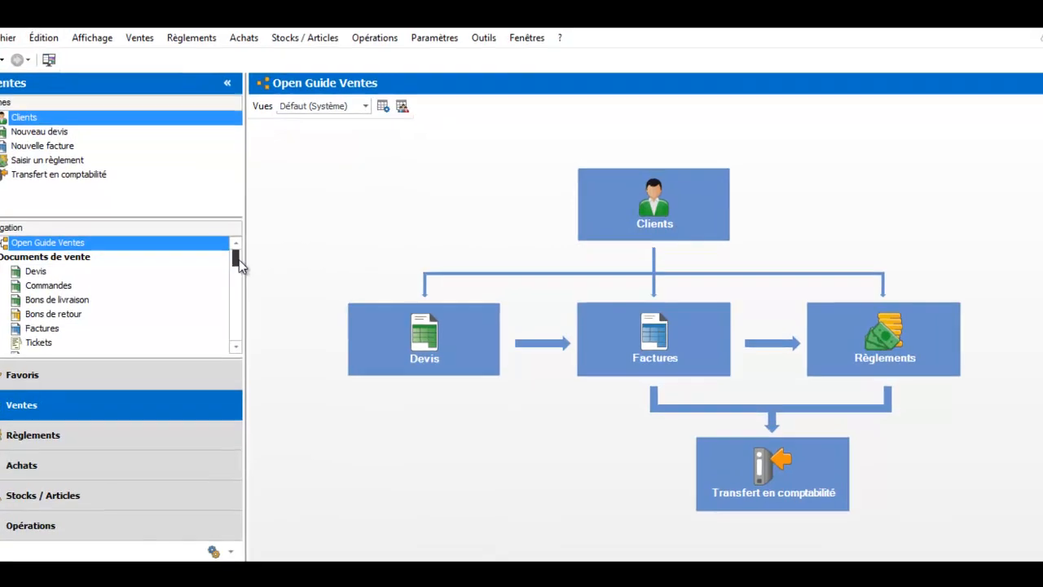
# Step: Open the Comités d'entreprise customer family record and review its available sales representatives and special prices
pyautogui.moveTo(239, 259); pyautogui.dragTo(237, 290)
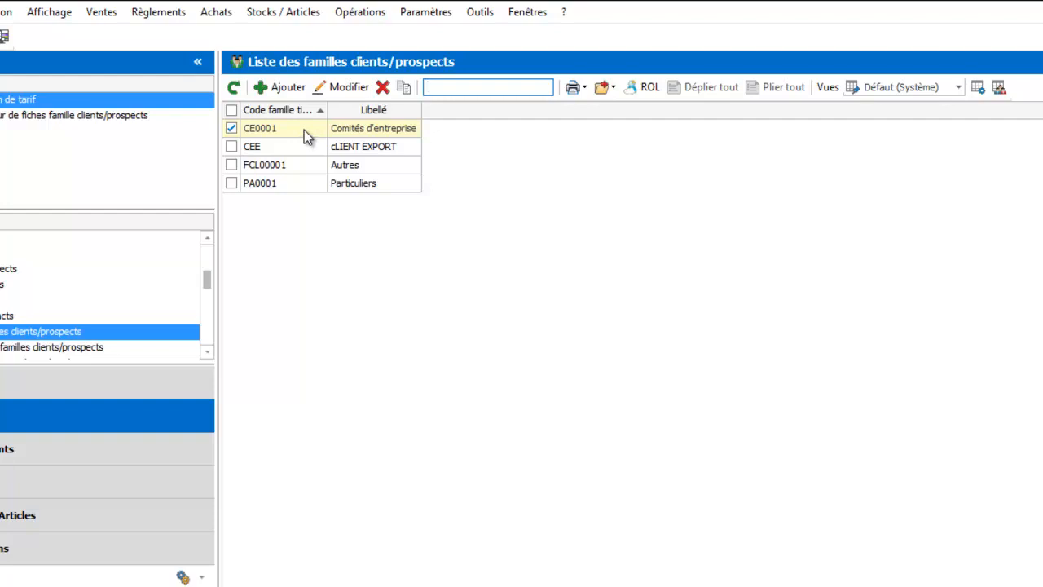
pyautogui.doubleClick(305, 128)
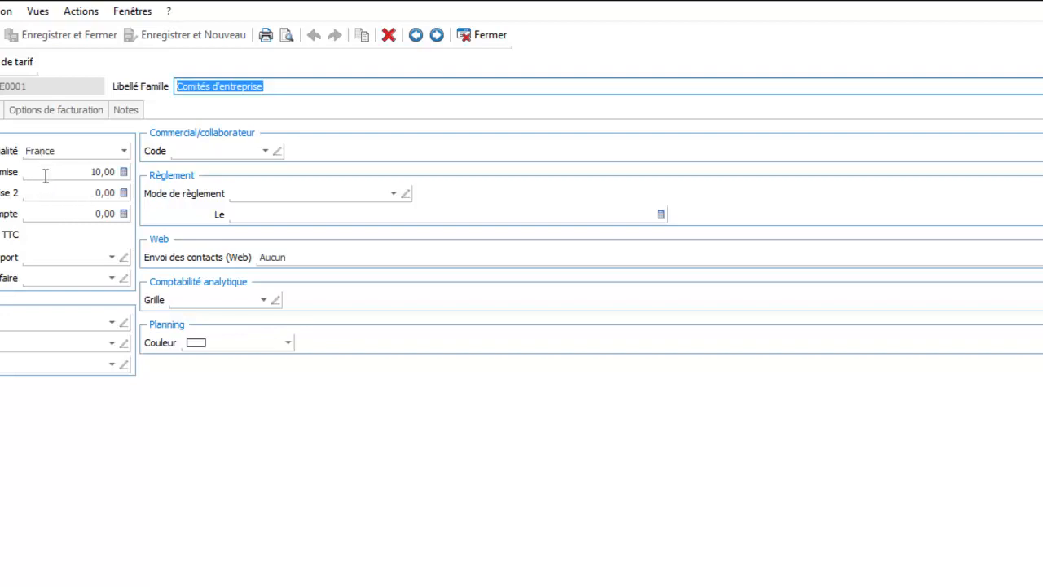
pyautogui.click(266, 152)
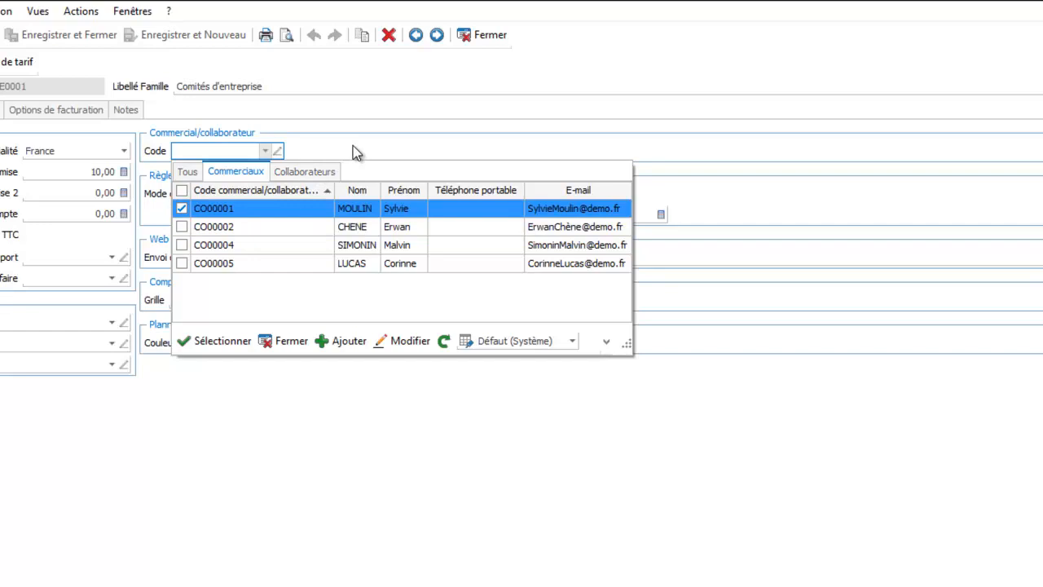
pyautogui.click(287, 340)
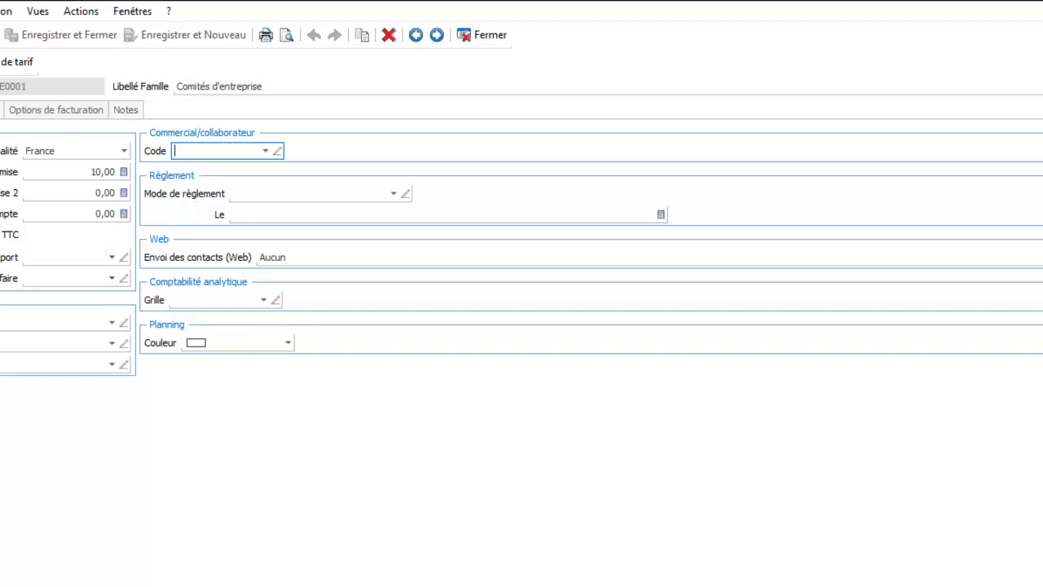
pyautogui.hotkey('ctrl', 'Tab')
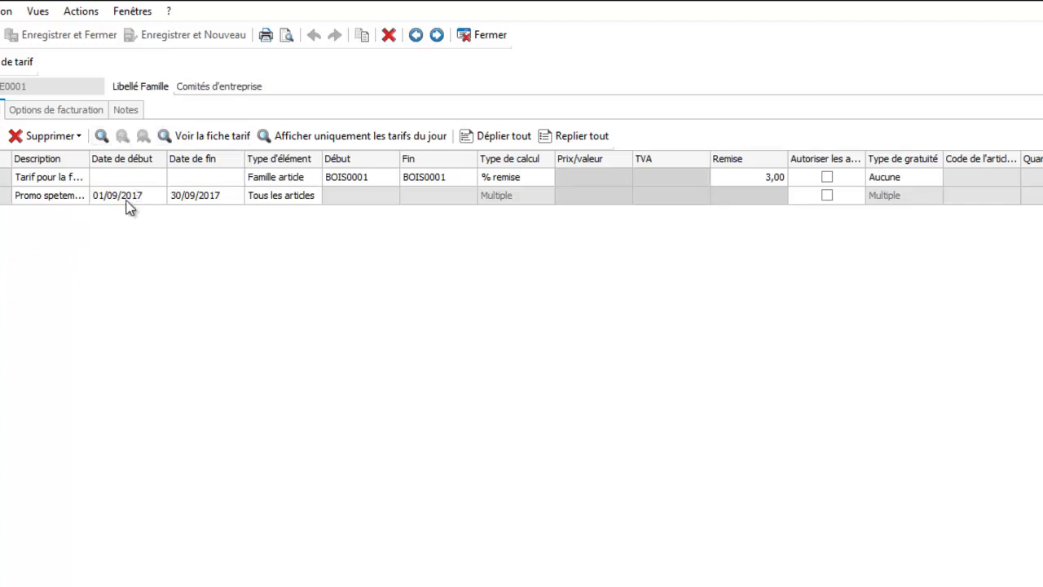
# Step: Add an invoice row to the family's parameterised templates in the billing options and check the available print templates, leaving the template blank
pyautogui.click(73, 117)
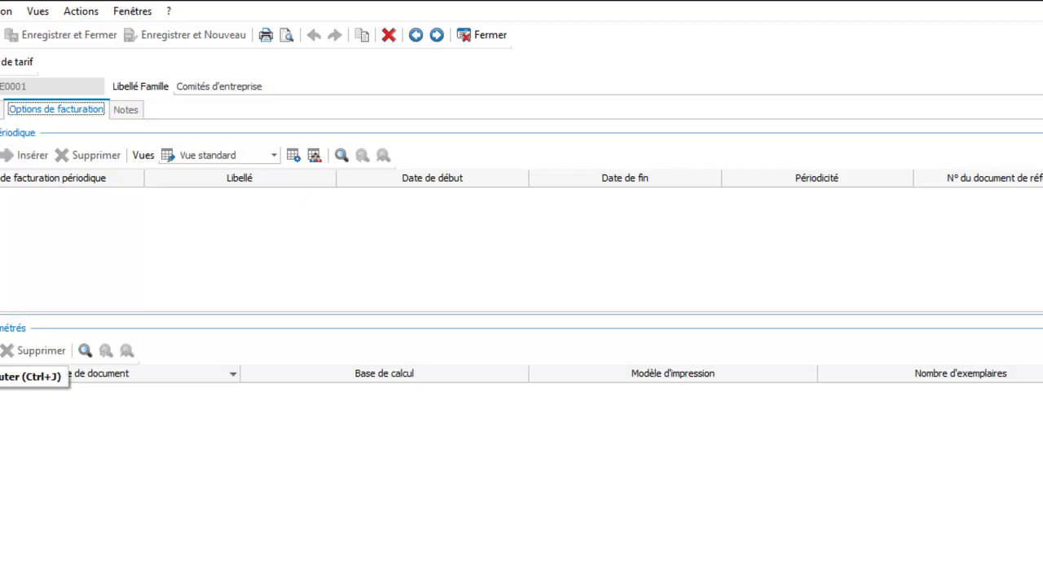
pyautogui.hotkey('ctrl', 'j')
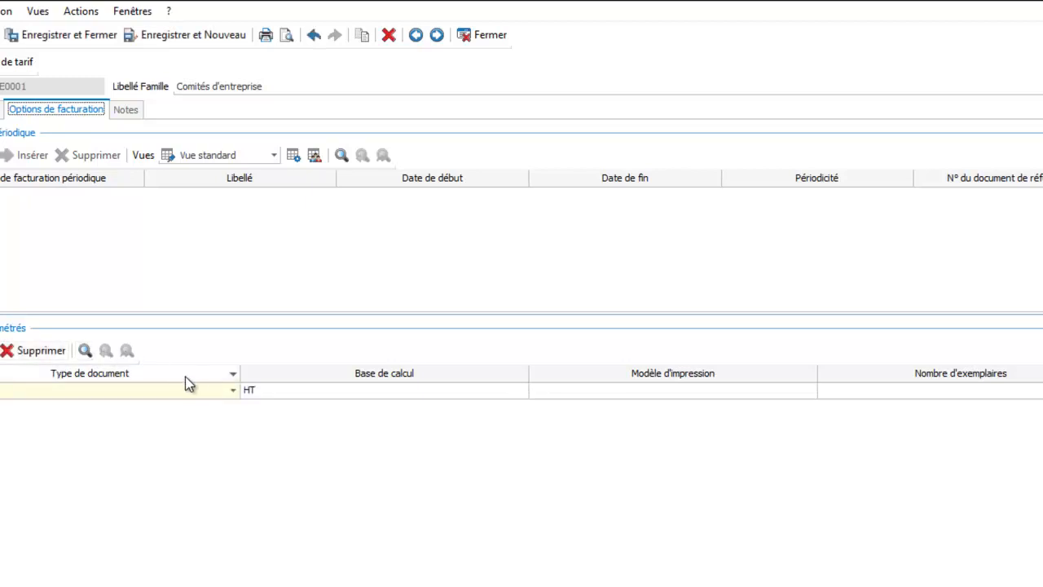
pyautogui.click(234, 388)
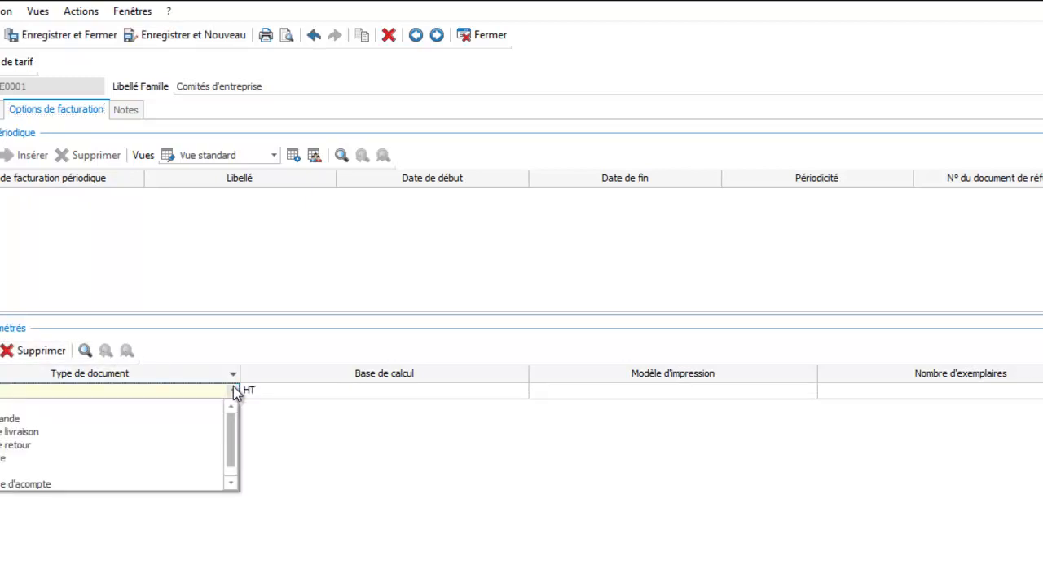
pyautogui.click(140, 458)
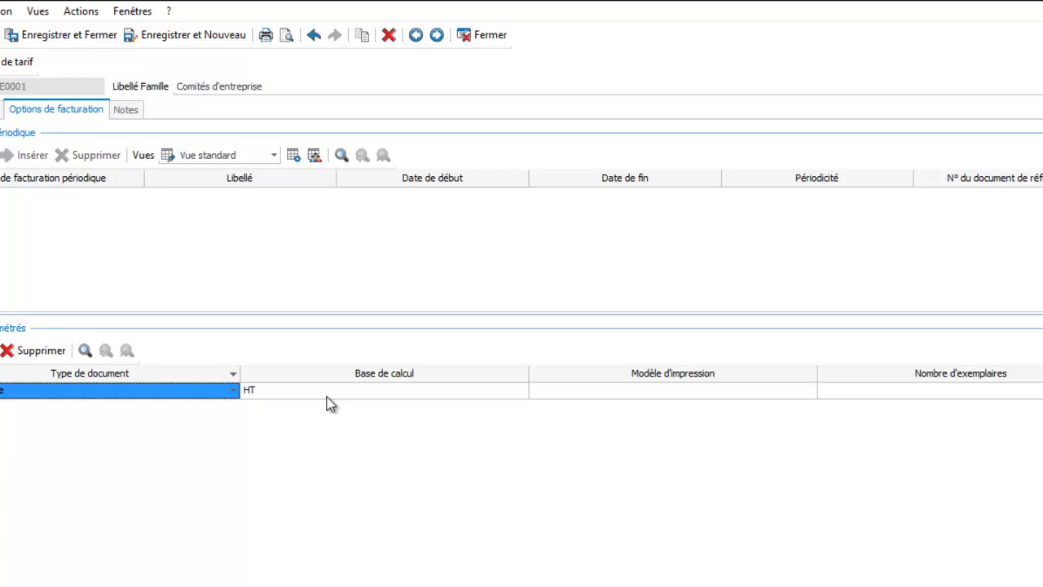
pyautogui.click(1038, 390)
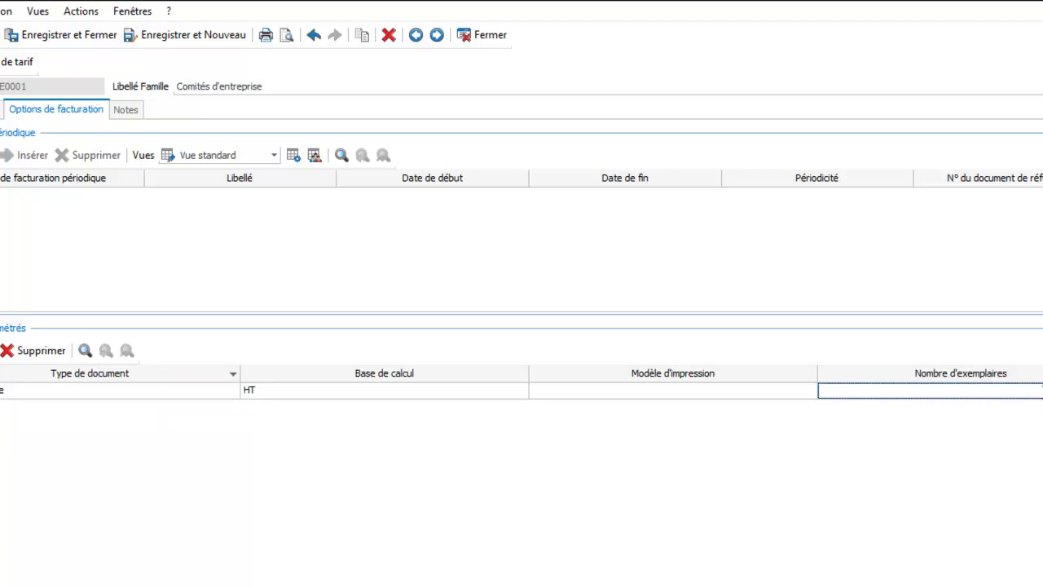
pyautogui.click(653, 385)
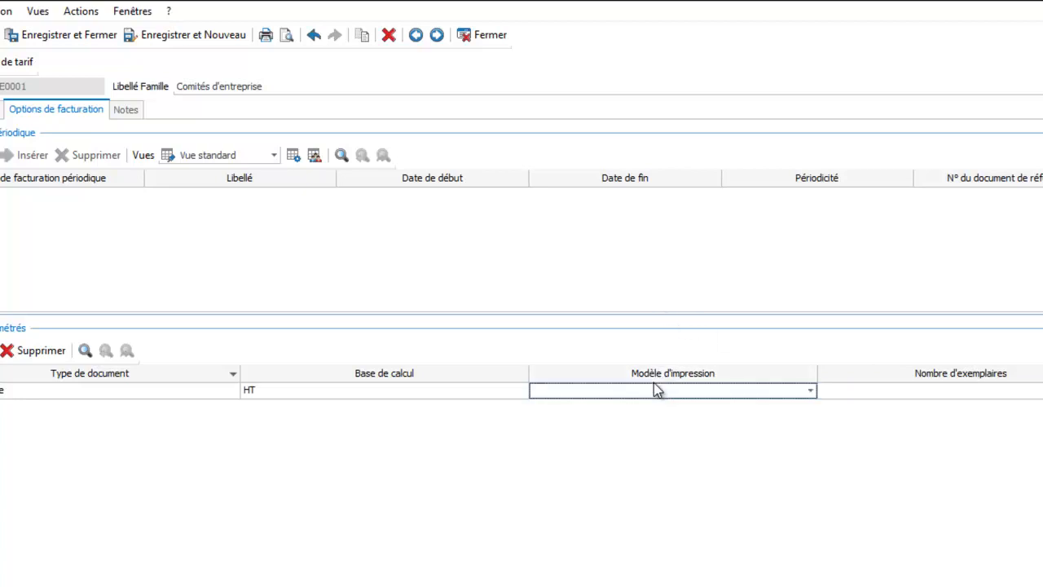
pyautogui.click(810, 393)
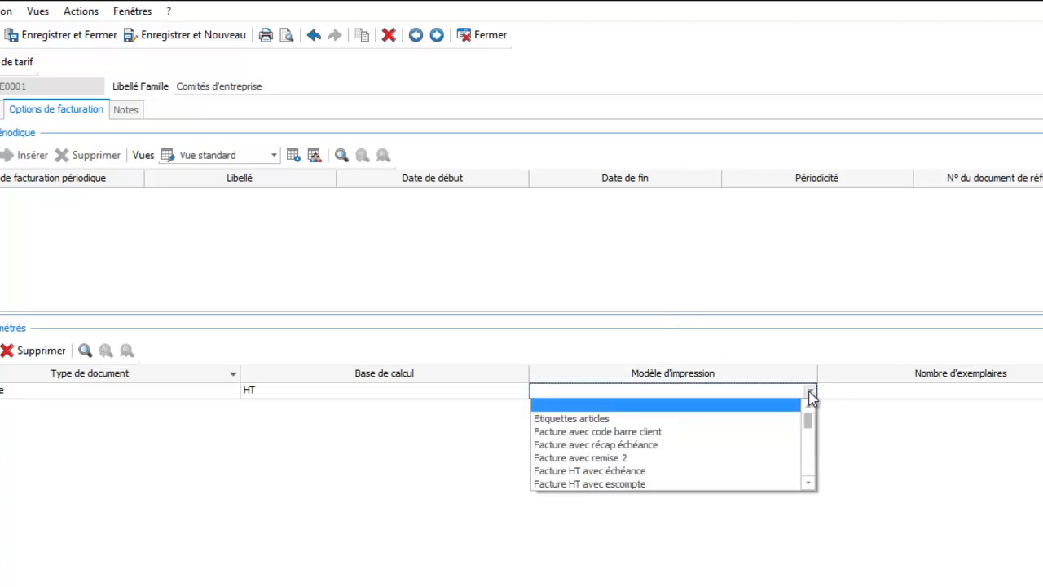
pyautogui.click(745, 316)
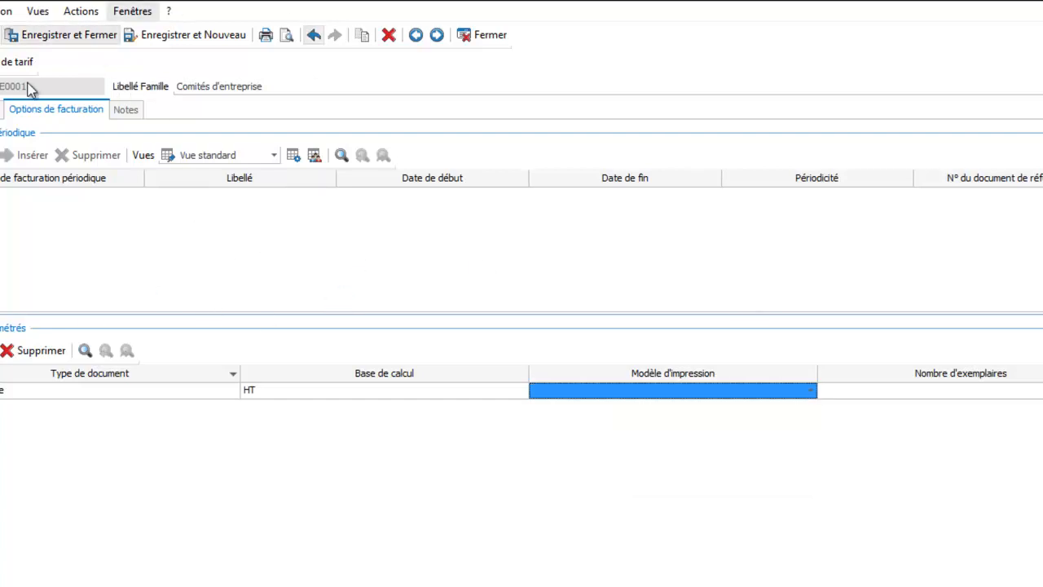
# Step: Save and close the family, applying Liste des modèles paramétrés to all attached customer records
pyautogui.click(89, 35)
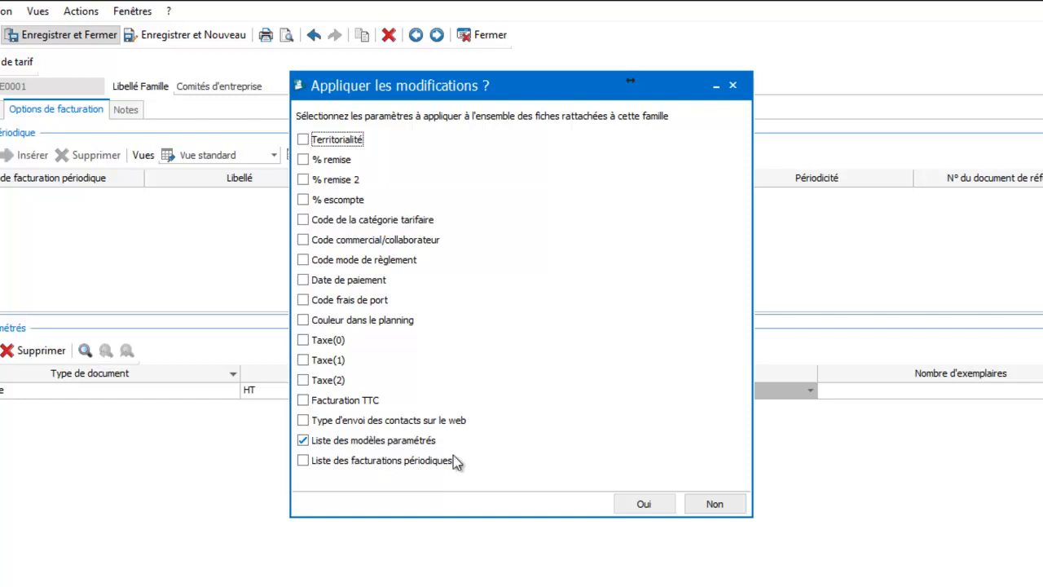
pyautogui.click(634, 502)
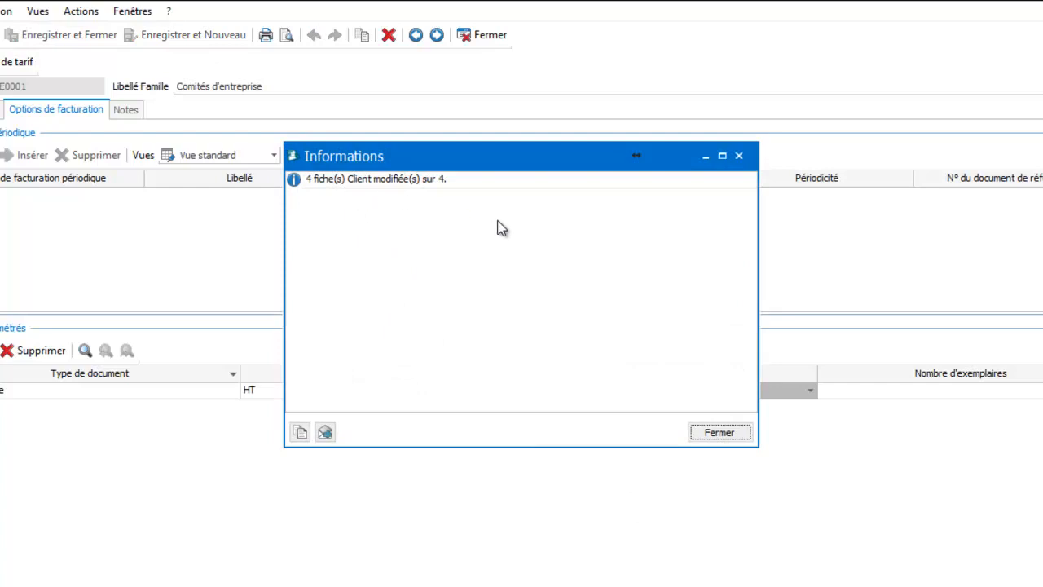
pyautogui.click(719, 433)
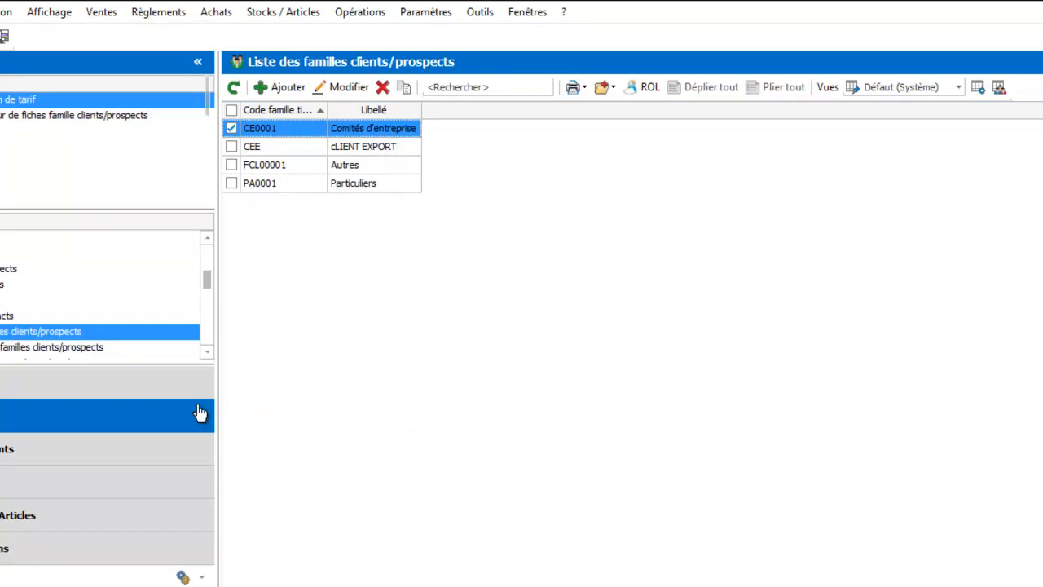
# Step: View the prospects and customers in the client list, and open the La récrée des petits bouts customer record
pyautogui.click(11, 271)
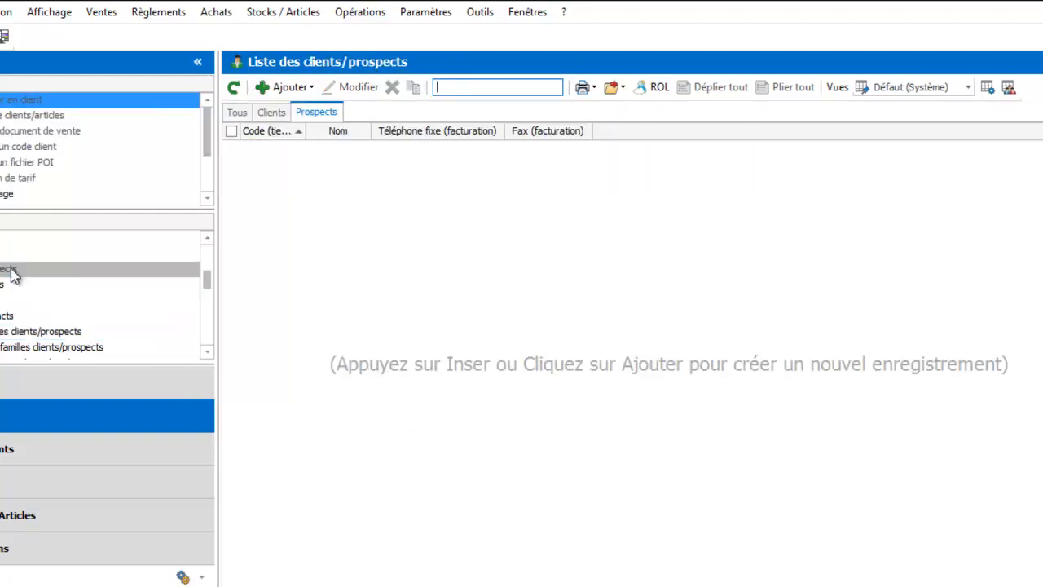
pyautogui.click(269, 113)
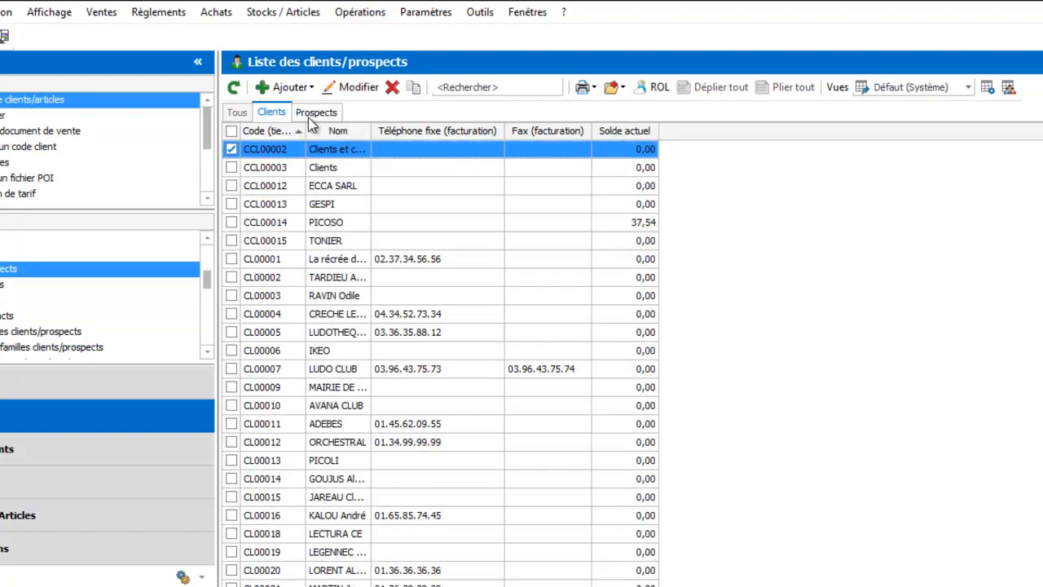
pyautogui.click(311, 114)
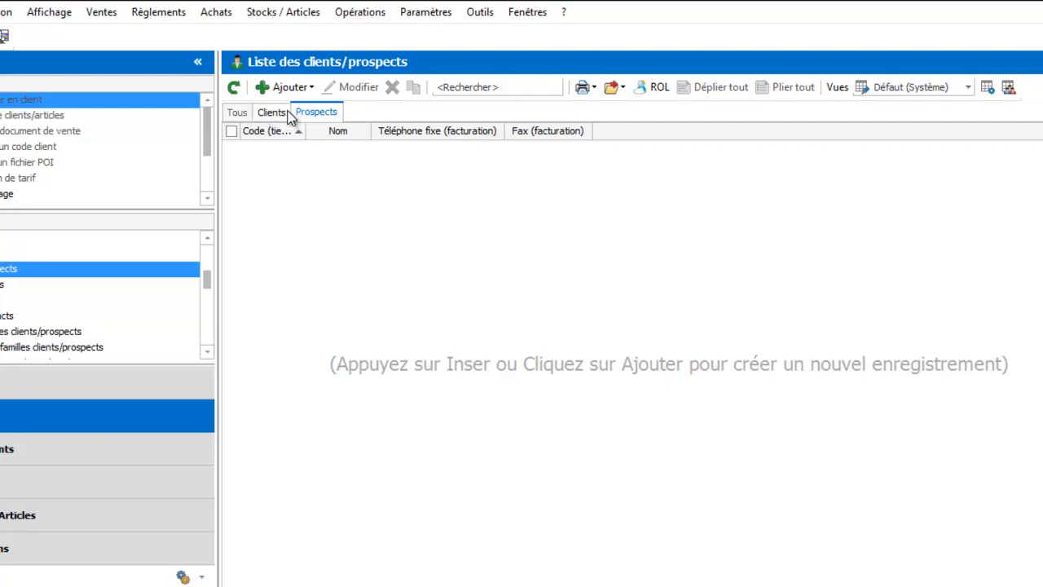
pyautogui.click(288, 113)
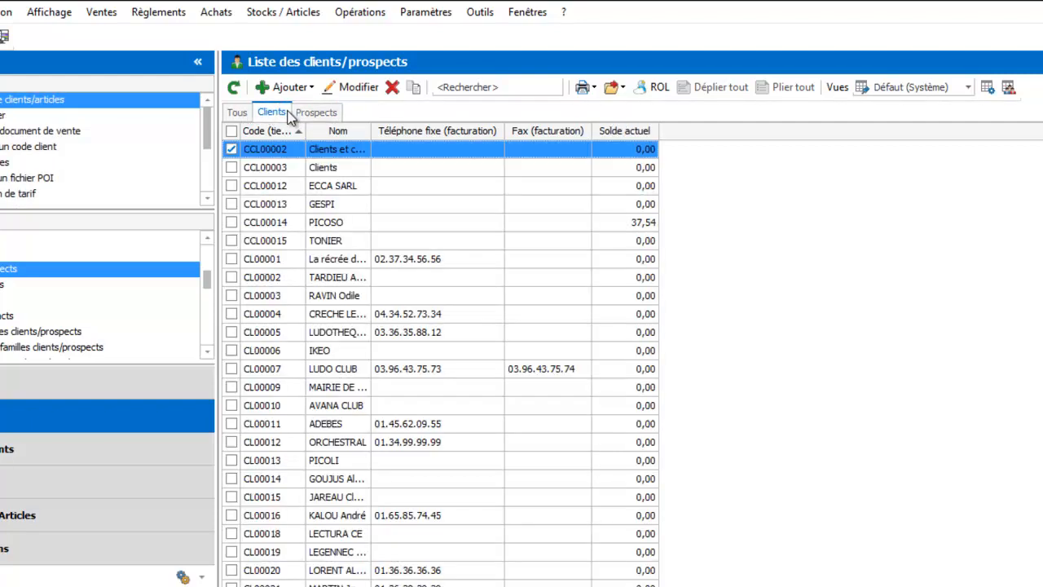
pyautogui.click(259, 259)
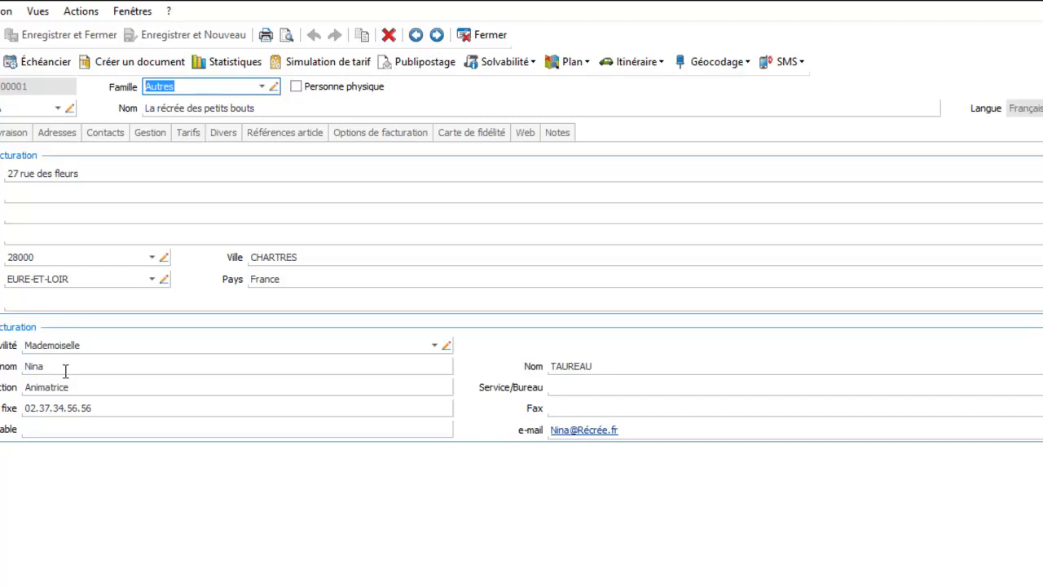
# Step: Try separating the delivery address from the billing address with delivery to the latter forbidden, and restore Identique à l'adresse de facturation
pyautogui.click(14, 134)
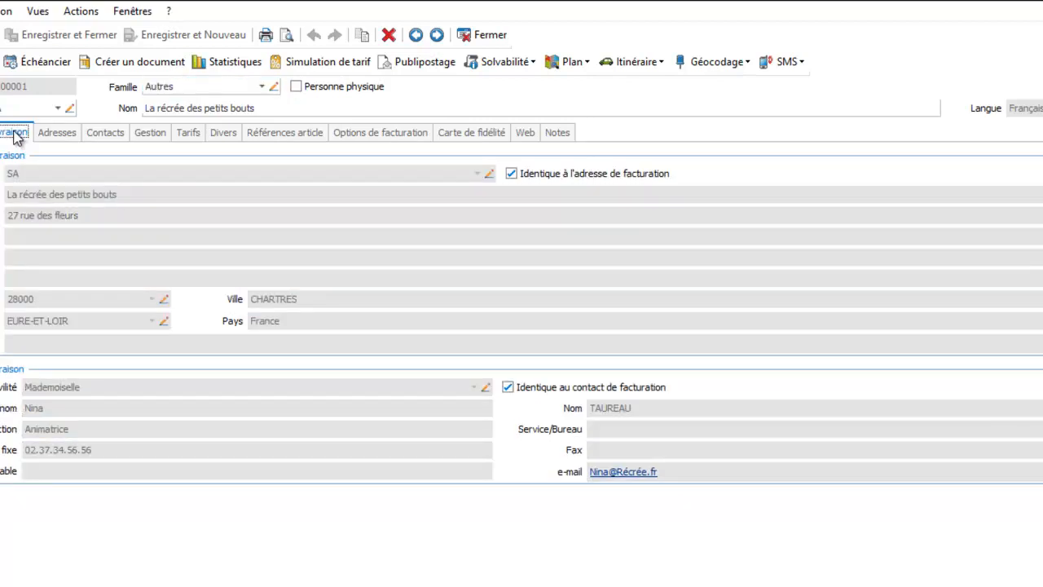
pyautogui.click(517, 173)
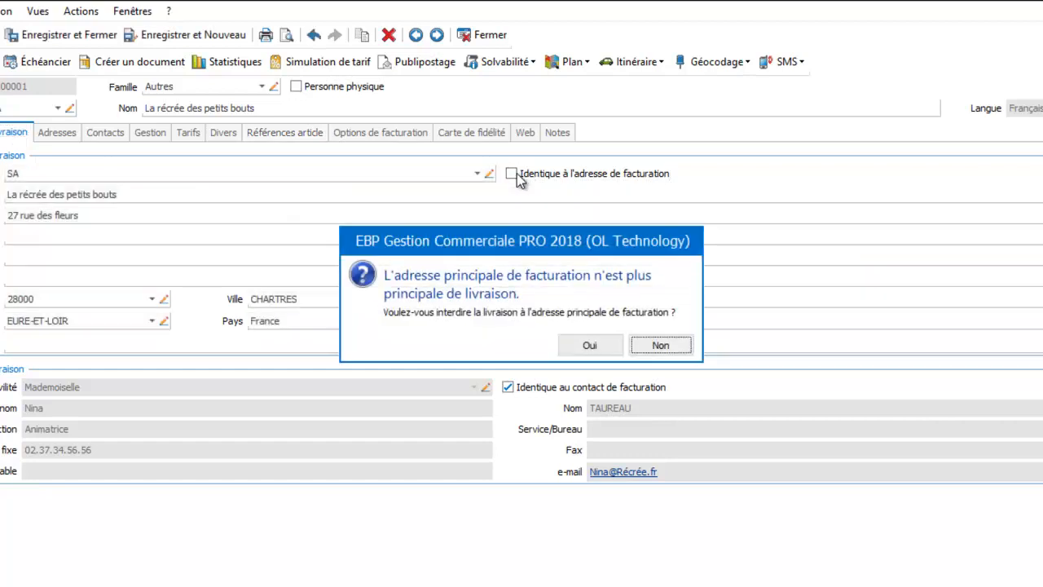
pyautogui.click(590, 346)
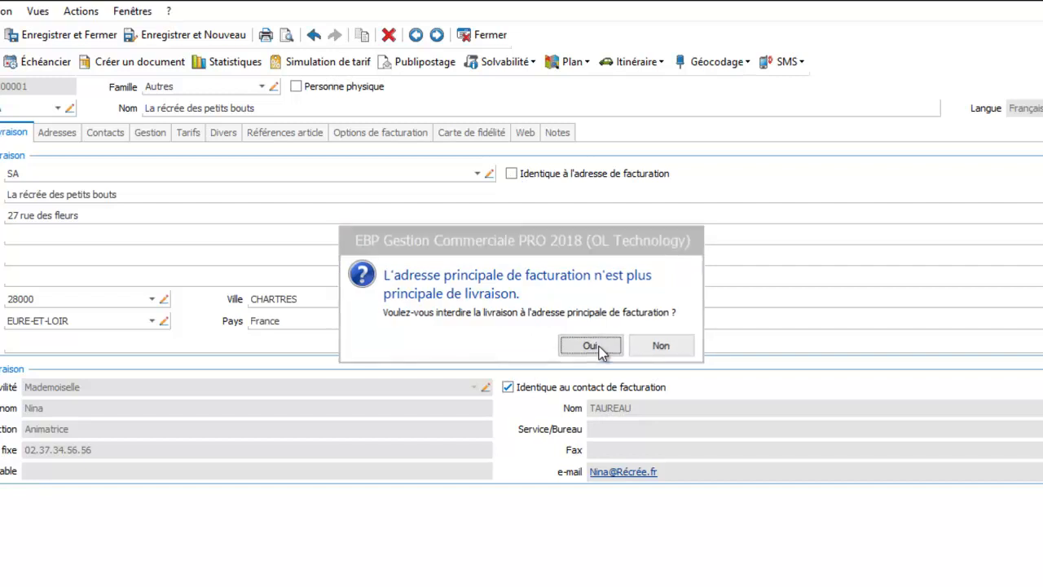
pyautogui.click(510, 174)
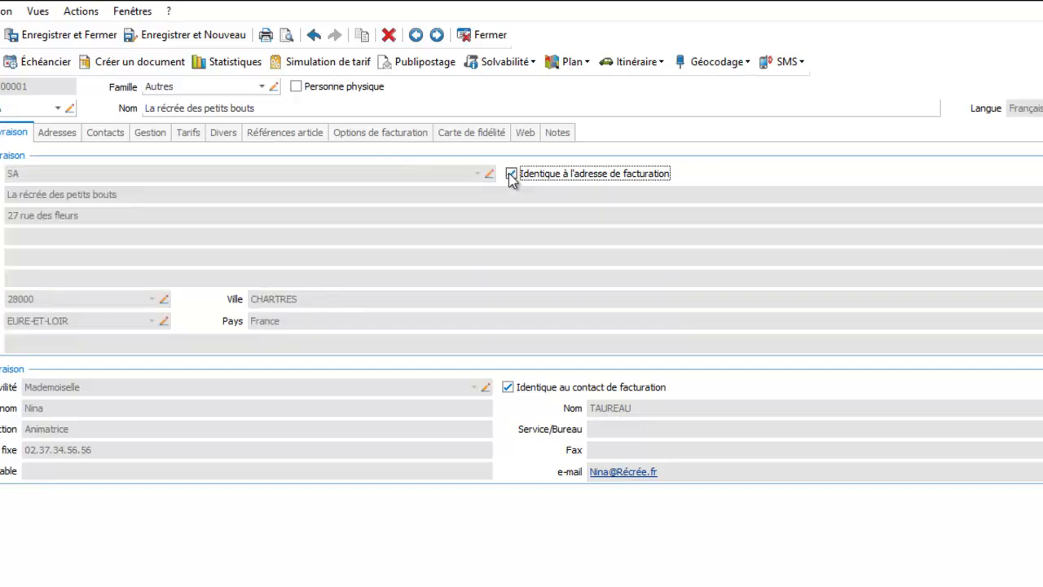
# Step: Review the customer's addresses and contacts, and enable Contrôler le retard de paiement in the management settings
pyautogui.click(66, 136)
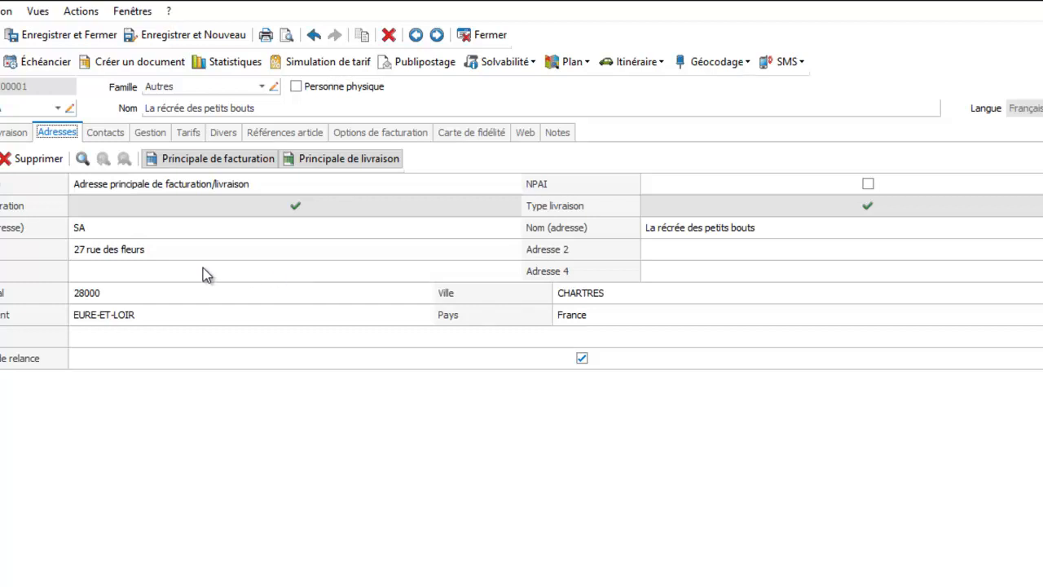
pyautogui.click(106, 134)
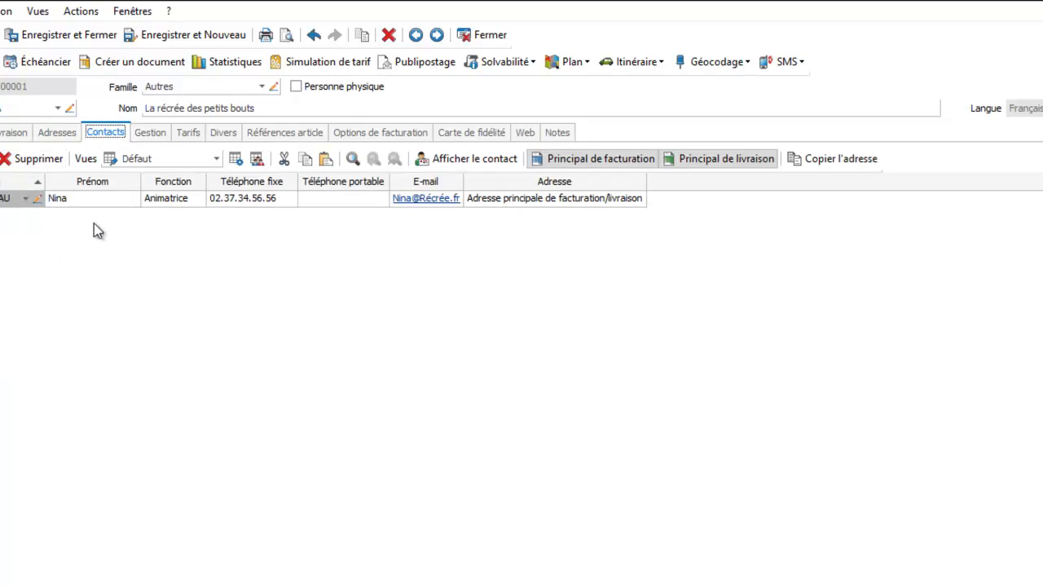
pyautogui.click(152, 133)
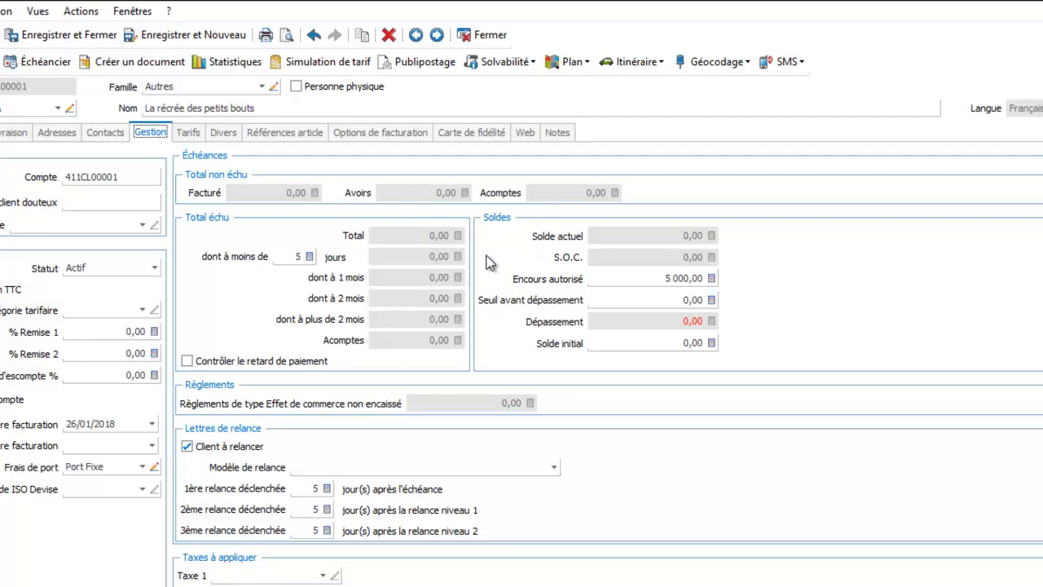
pyautogui.click(192, 363)
pyautogui.click(187, 361)
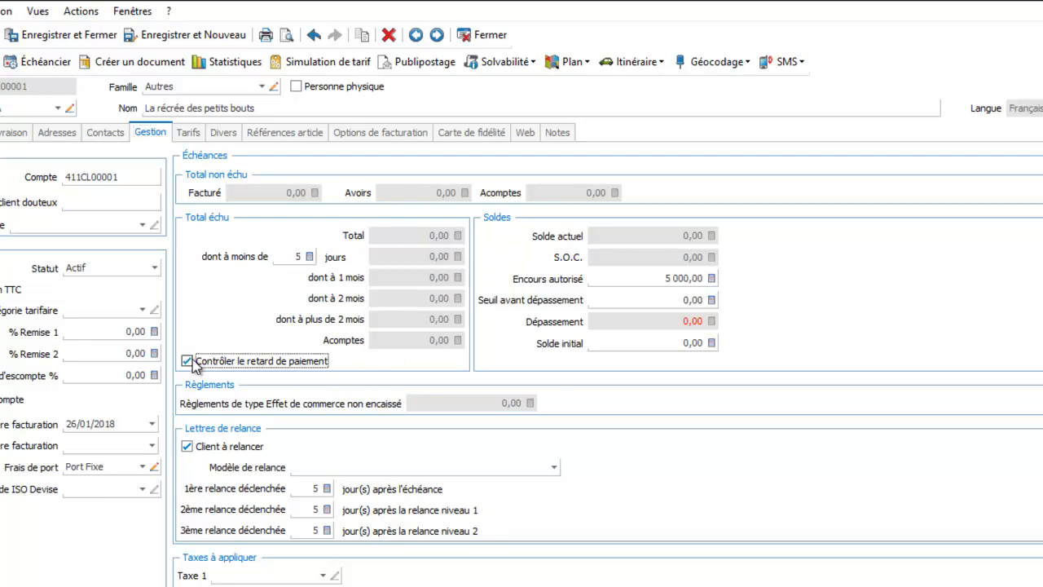
# Step: Switch Client à relancer off and back on, and look through the available reminder letter templates without choosing one
pyautogui.click(229, 447)
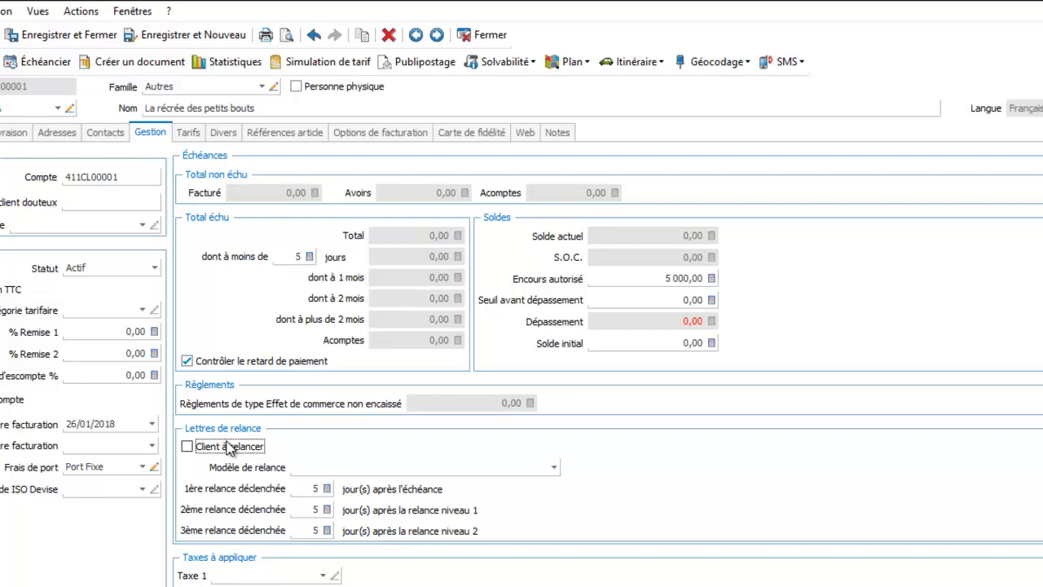
pyautogui.click(229, 447)
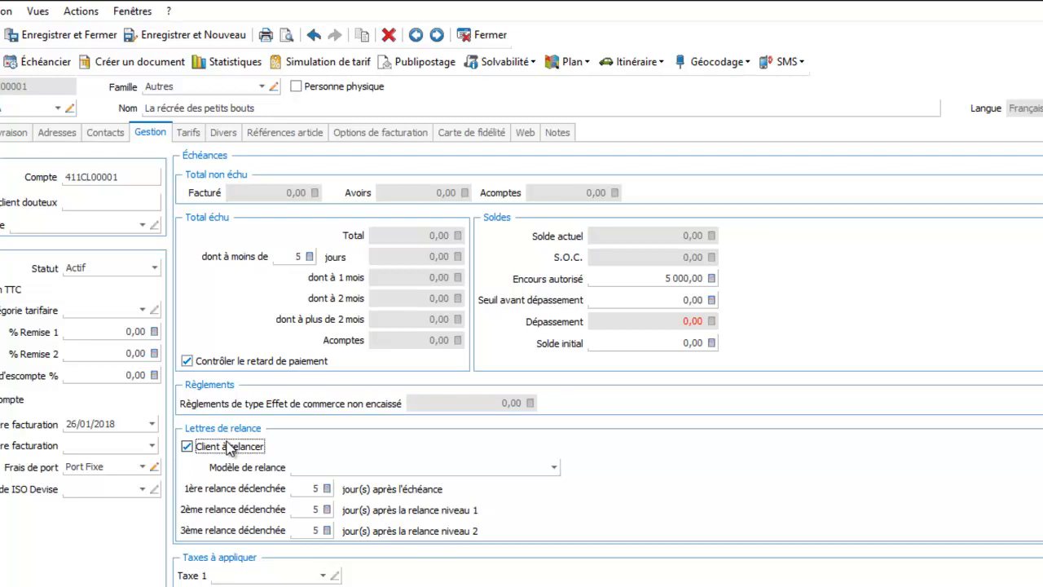
pyautogui.click(555, 467)
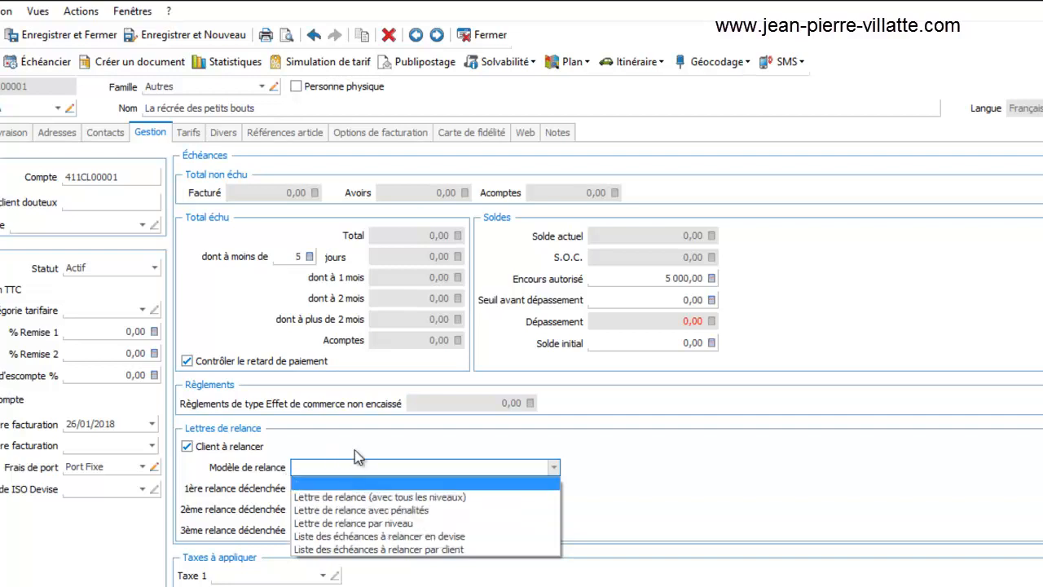
pyautogui.click(408, 445)
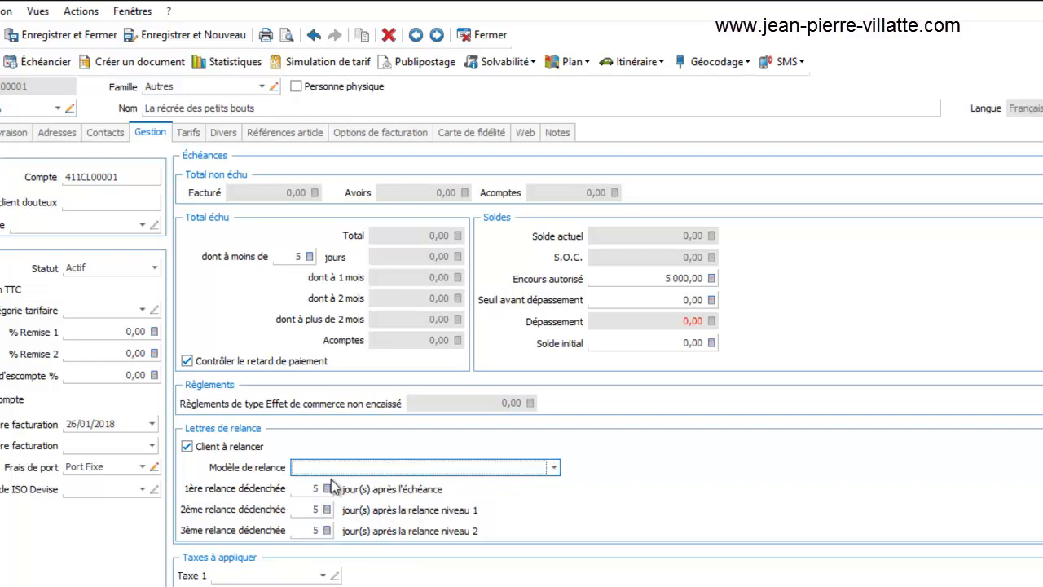
# Step: Set the customer's first reminder letter to trigger 20 days after the due date
pyautogui.click(313, 488)
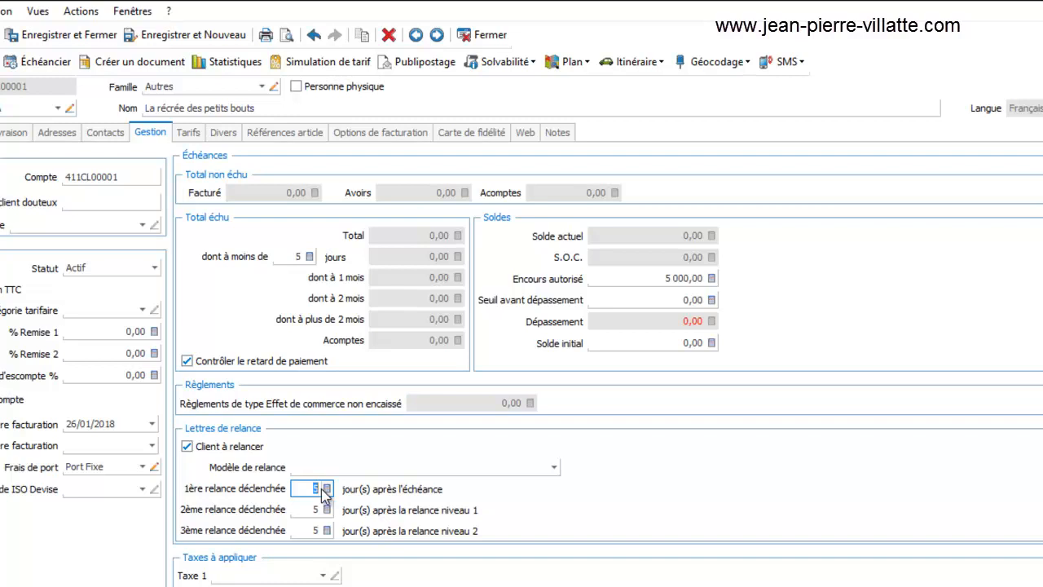
pyautogui.write('20')
pyautogui.press('Tab')
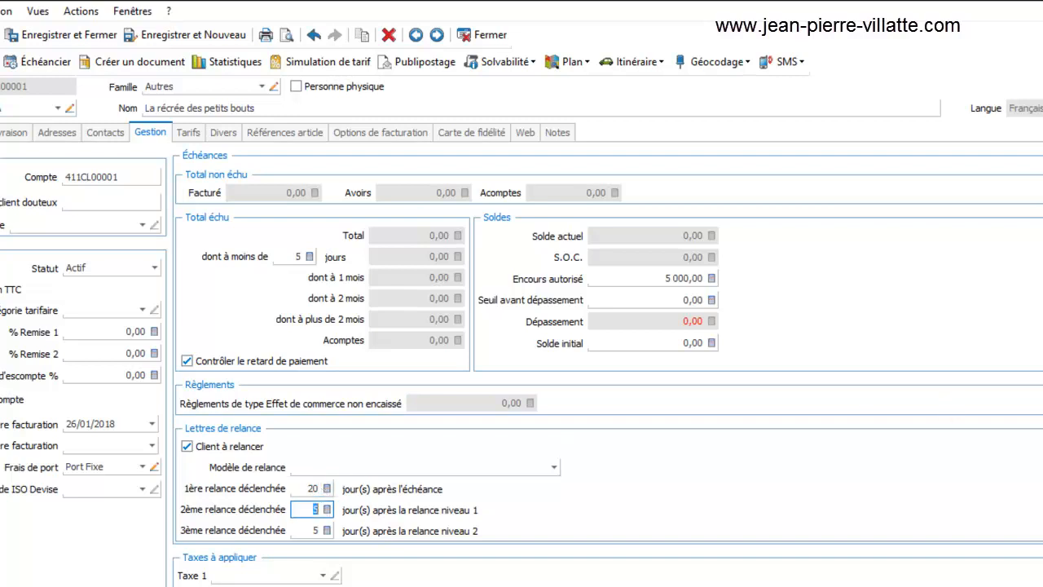
# Step: Review the remaining management settings and the customer's special prices, and set the payment terms to CB à 30 jours
pyautogui.scroll(-2, 521, 326)
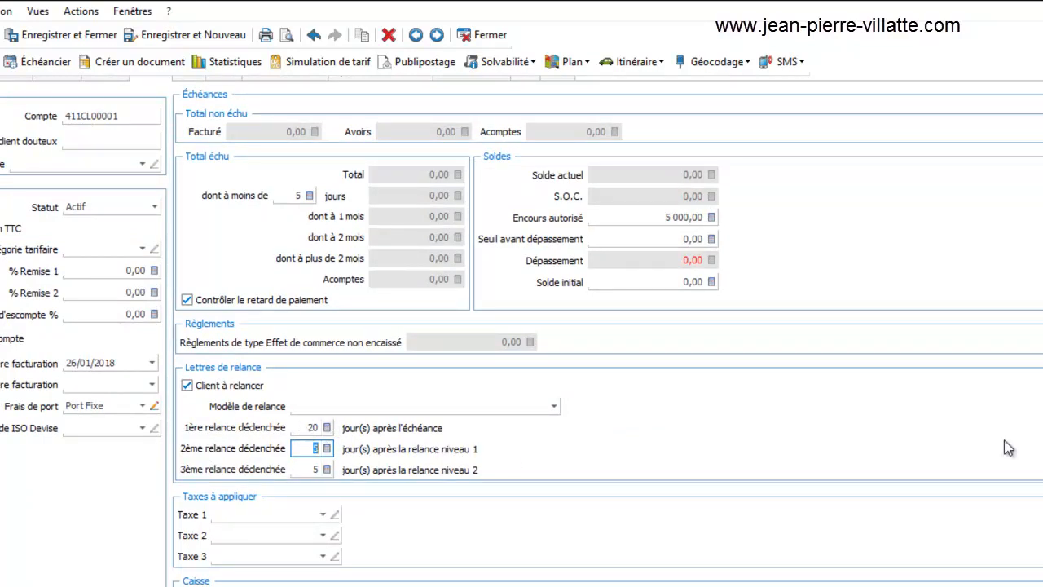
pyautogui.scroll(-1, 1008, 447)
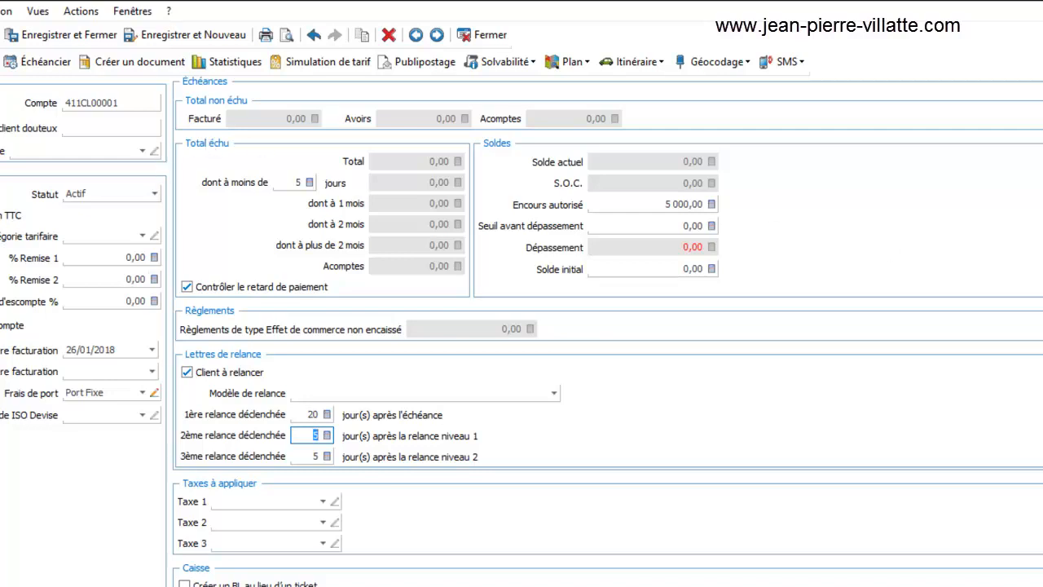
pyautogui.scroll(1, 522, 326)
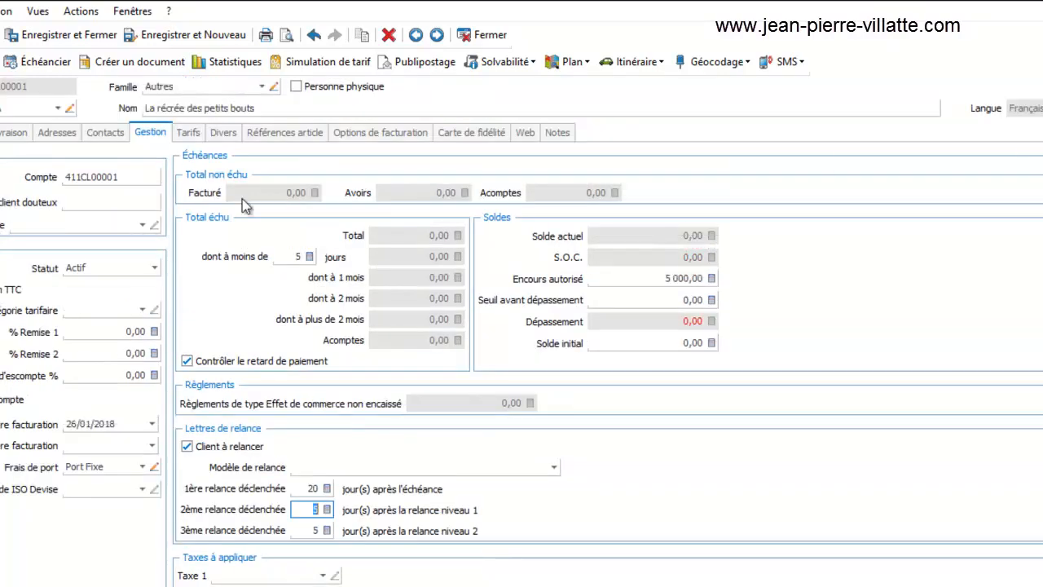
pyautogui.click(191, 135)
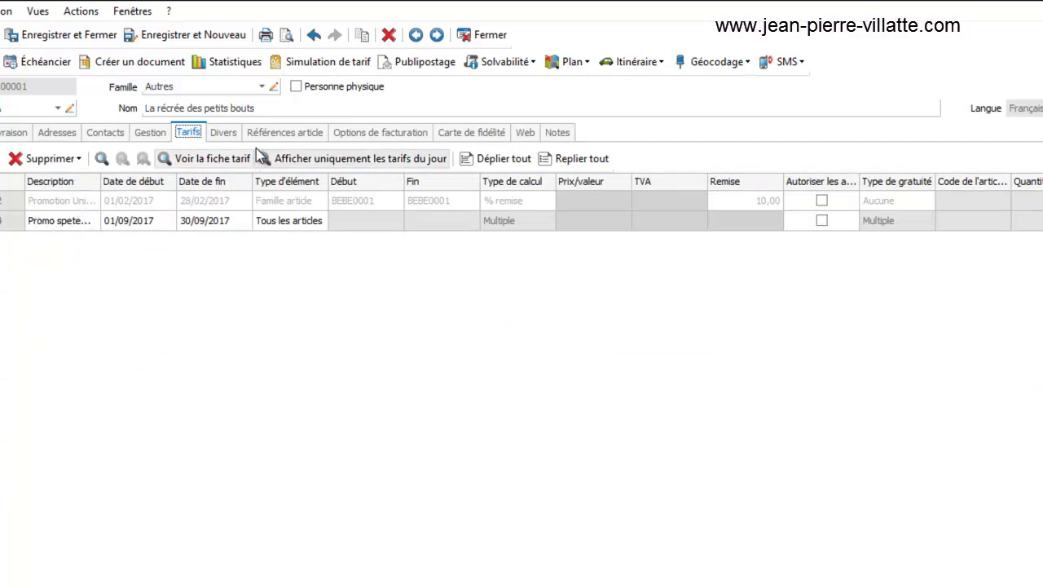
pyautogui.click(224, 133)
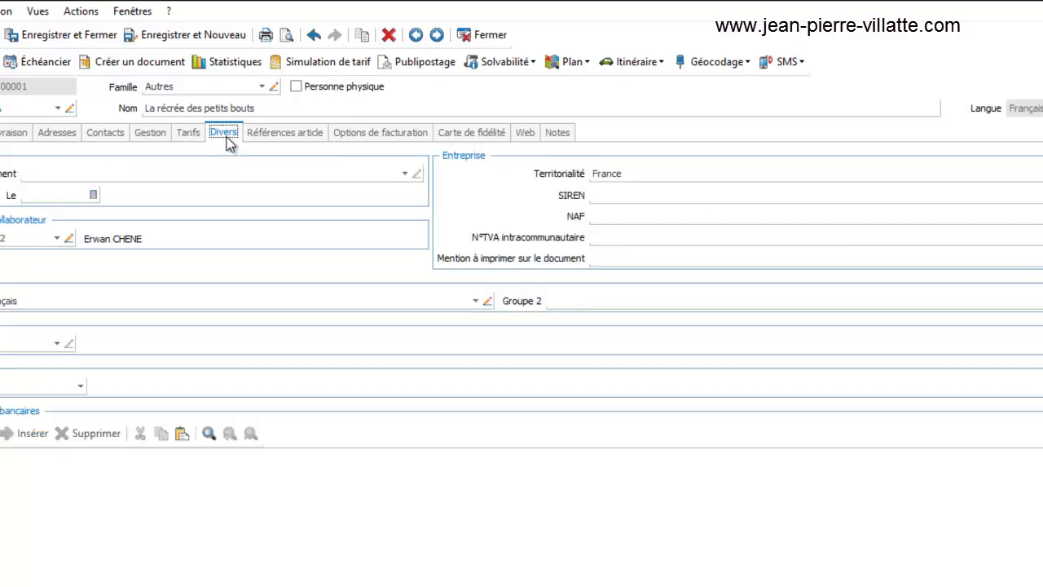
pyautogui.click(404, 173)
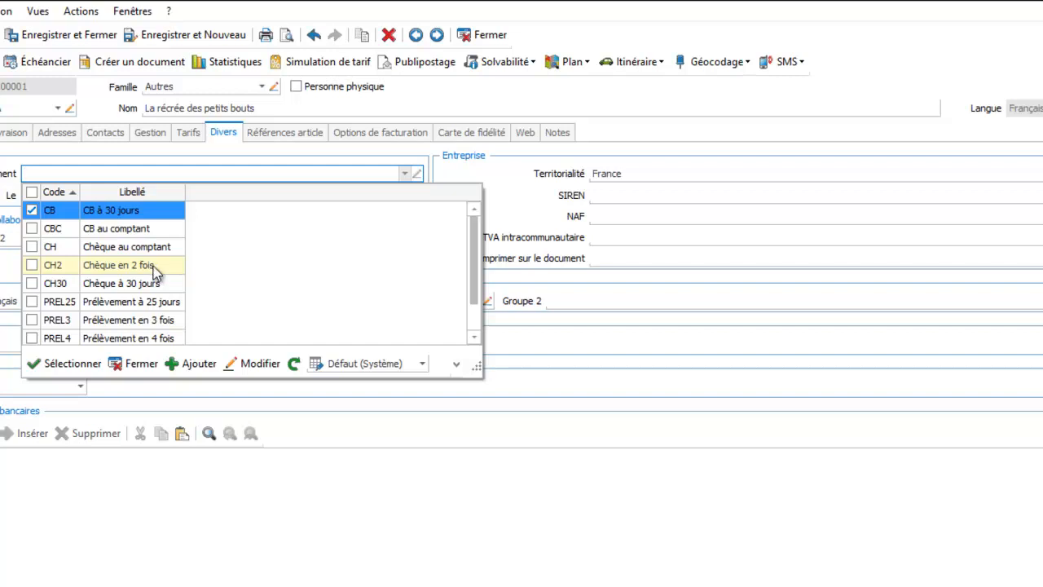
pyautogui.click(141, 217)
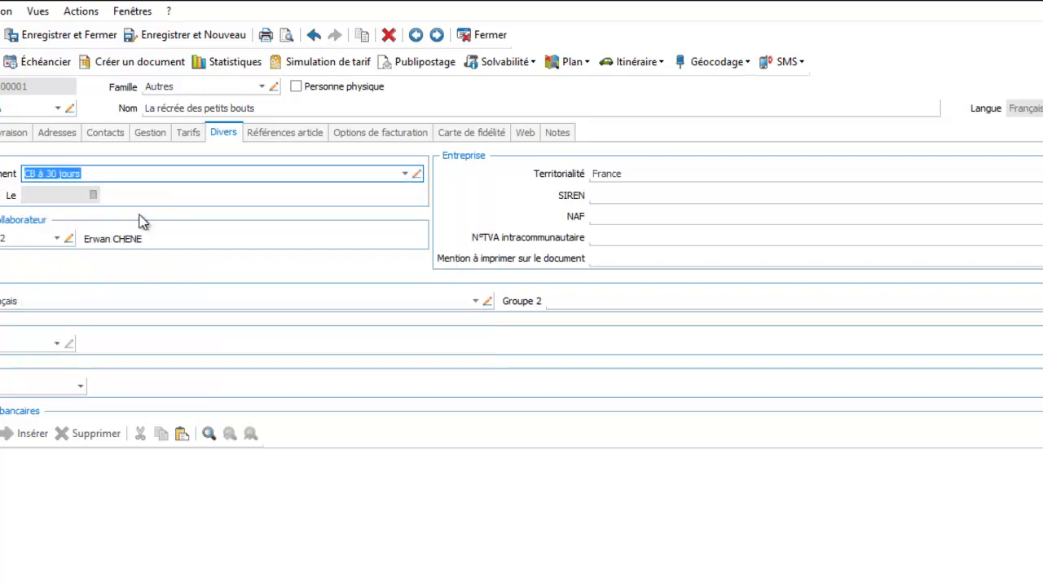
# Step: Review the customer's article references, billing options and loyalty card settings, including the list of card types, without choosing one
pyautogui.click(287, 133)
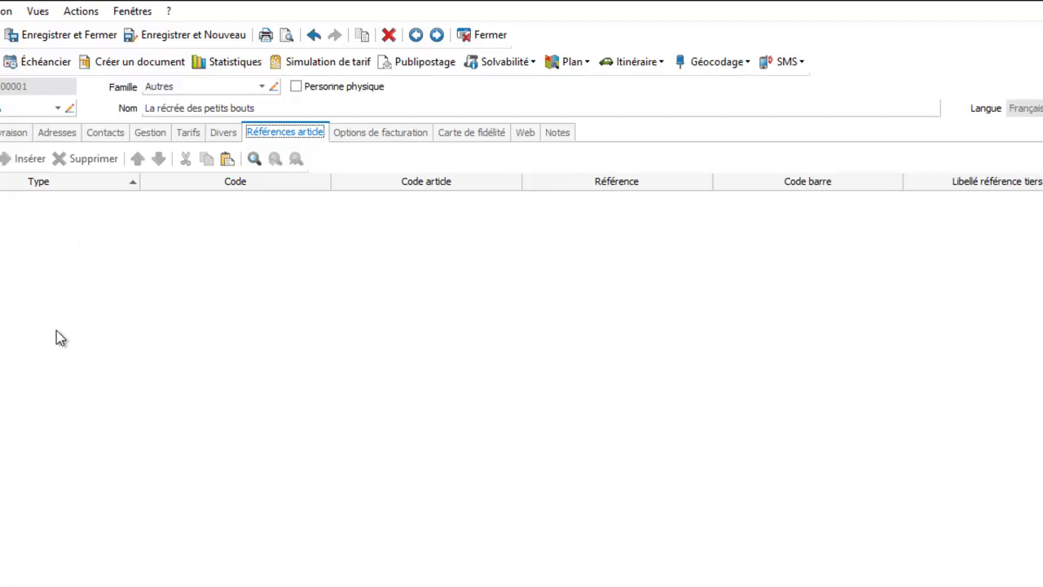
pyautogui.click(354, 137)
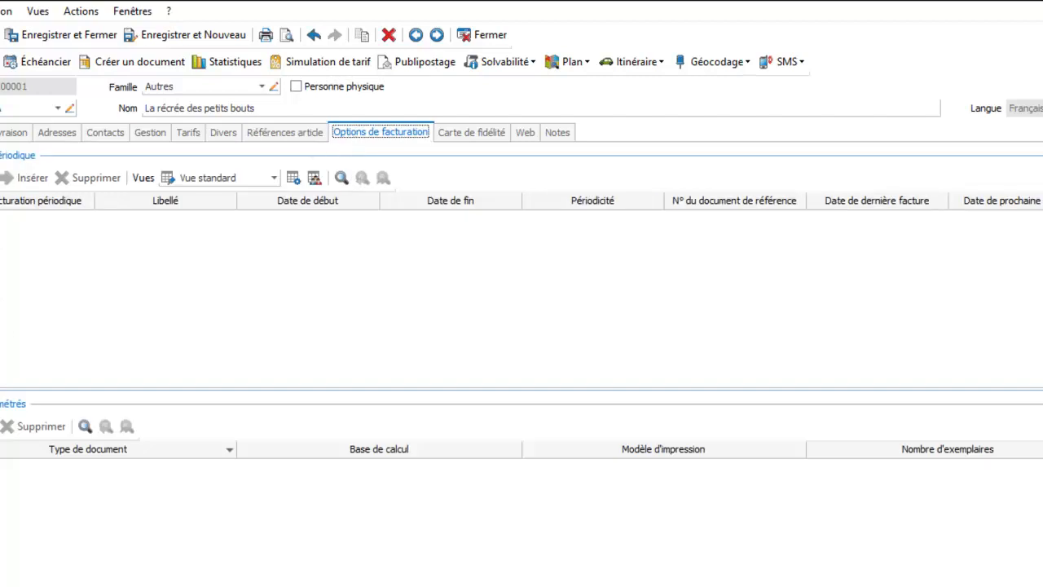
pyautogui.click(466, 133)
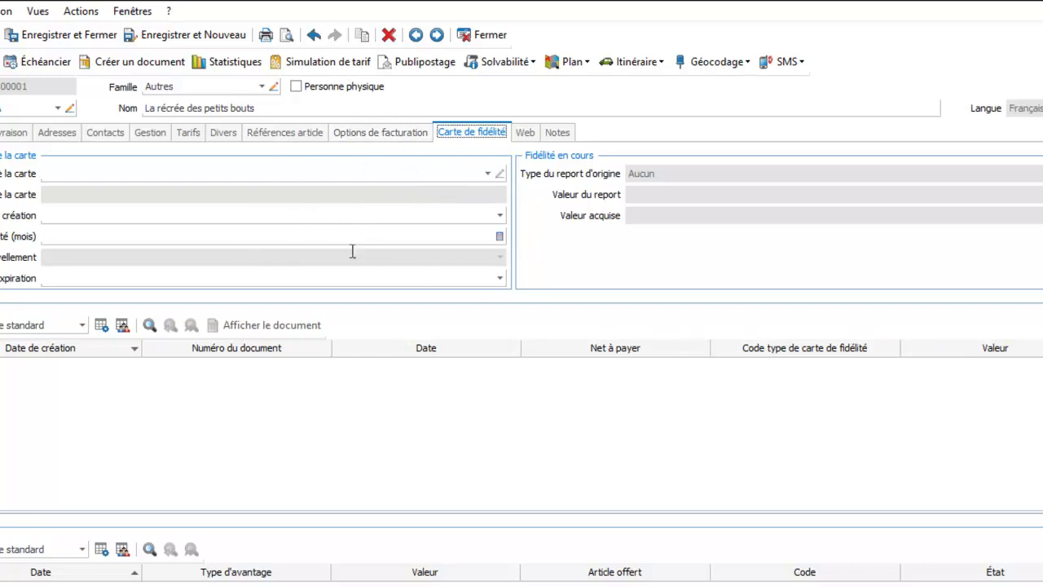
pyautogui.click(491, 174)
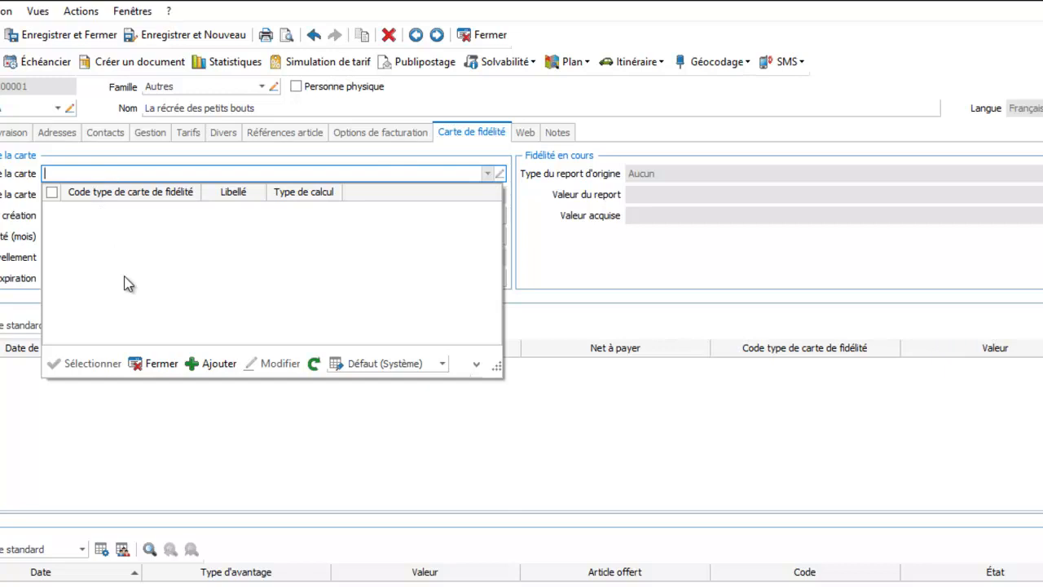
pyautogui.click(153, 364)
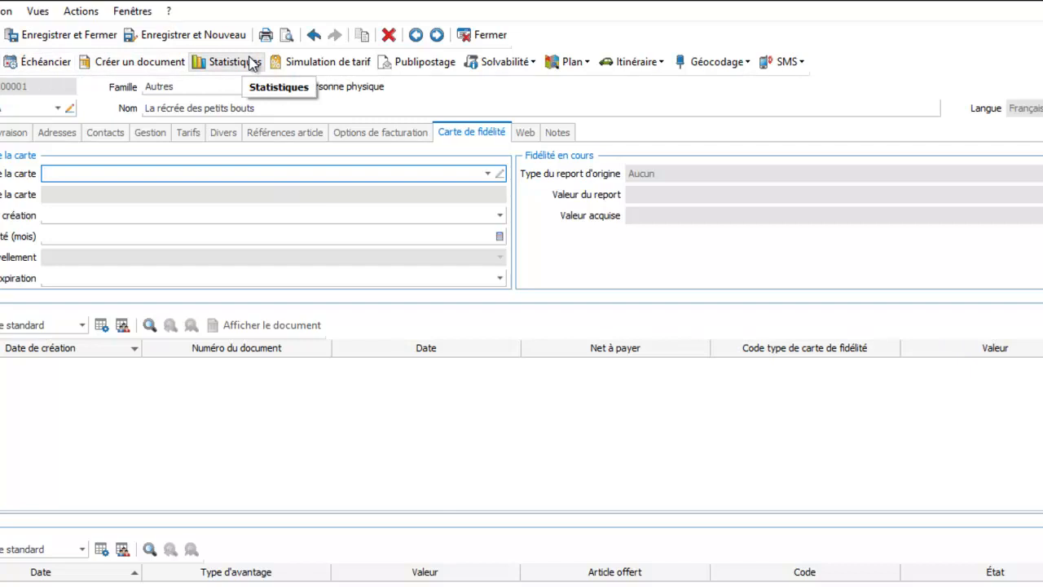
# Step: Check which document types can be created for the customer without creating one, and save and close the customer record
pyautogui.click(165, 65)
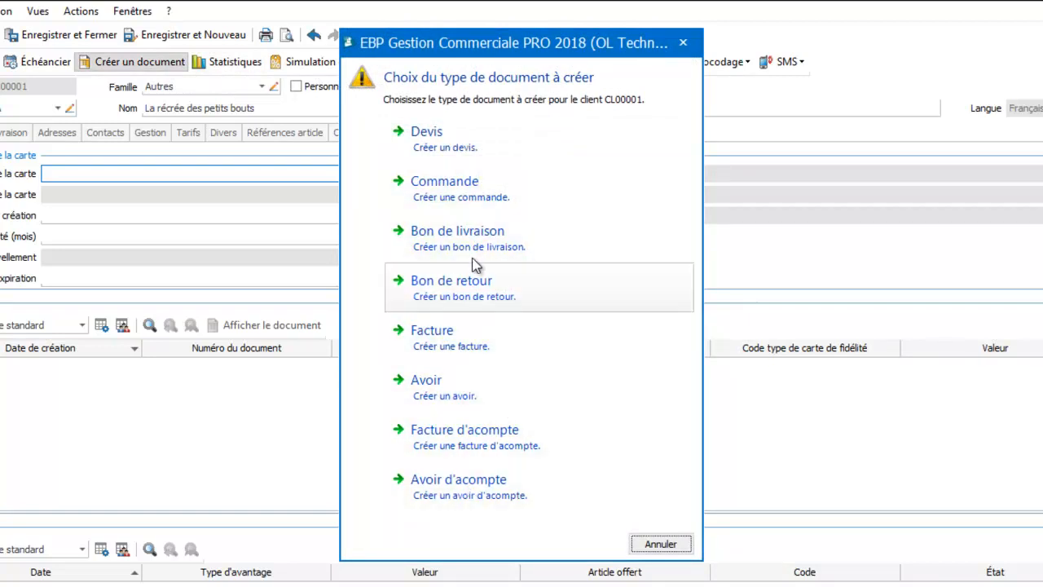
pyautogui.click(660, 544)
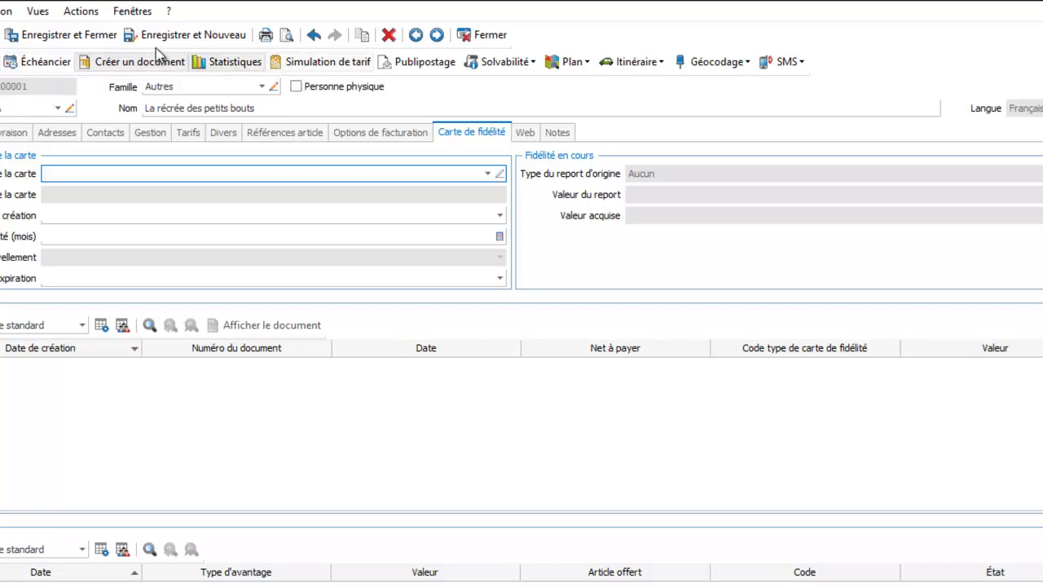
pyautogui.click(99, 35)
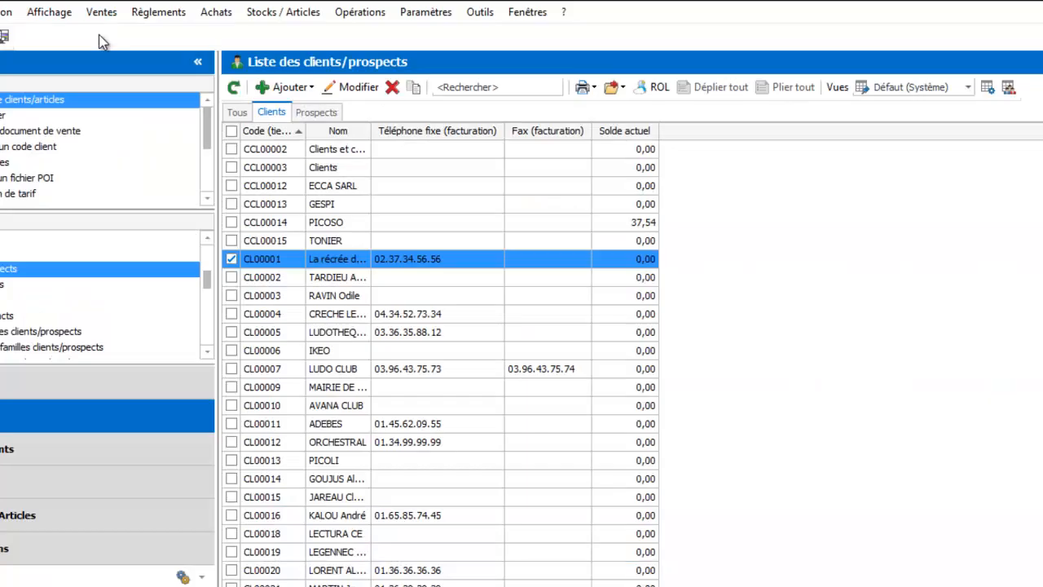